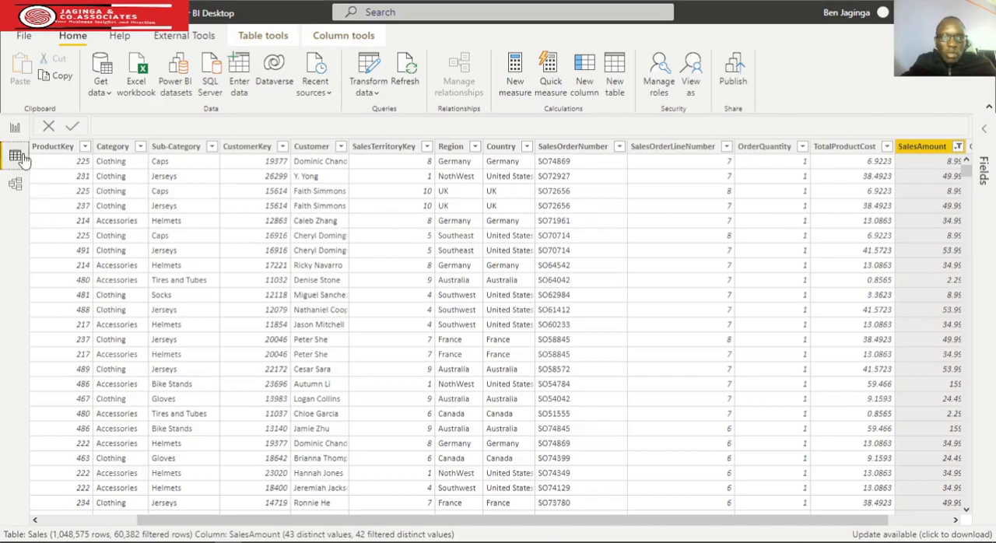
Add a stacked column chart to the 3.1 Stacked Column Chart report page with Date on the axis, keeping only the Year level.
click(15, 130)
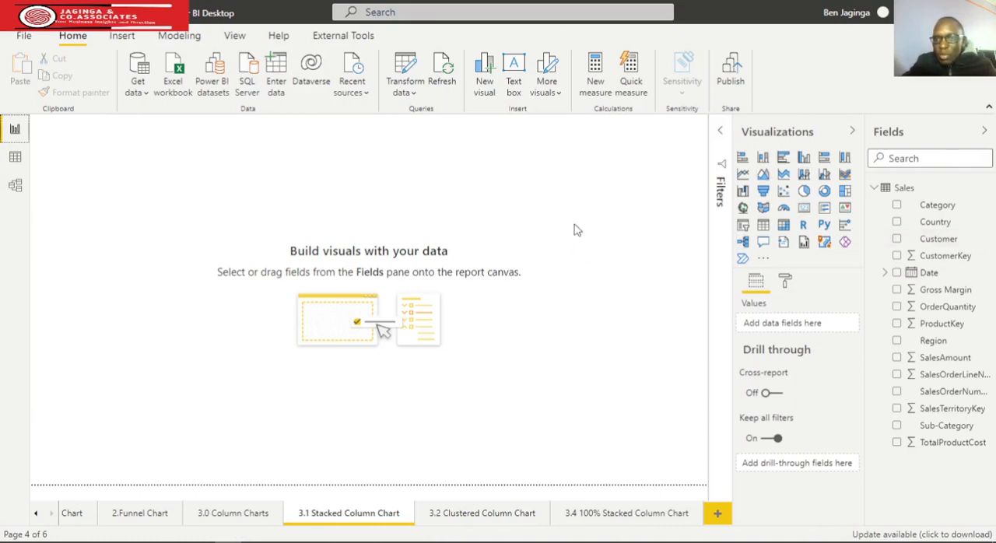
click(763, 158)
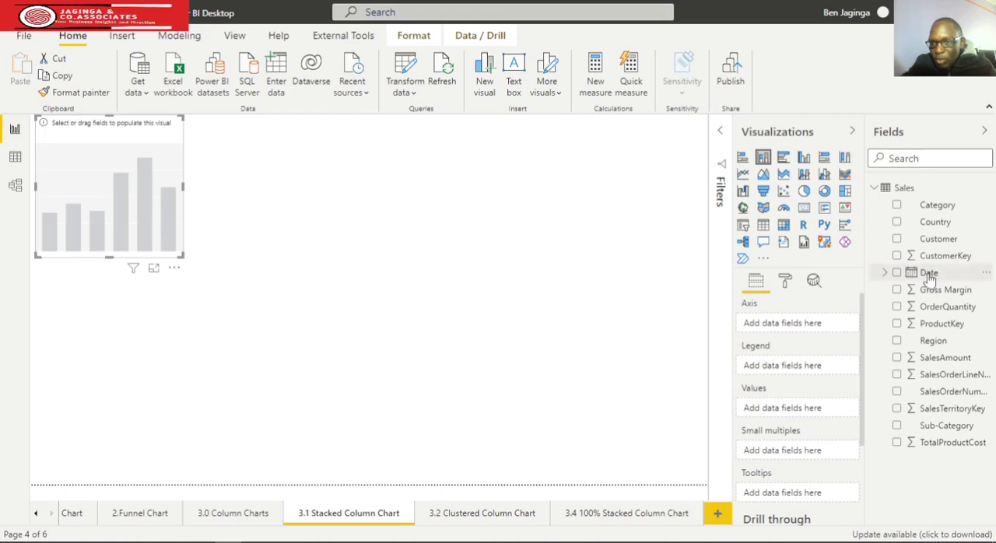
drag(928, 277, 747, 325)
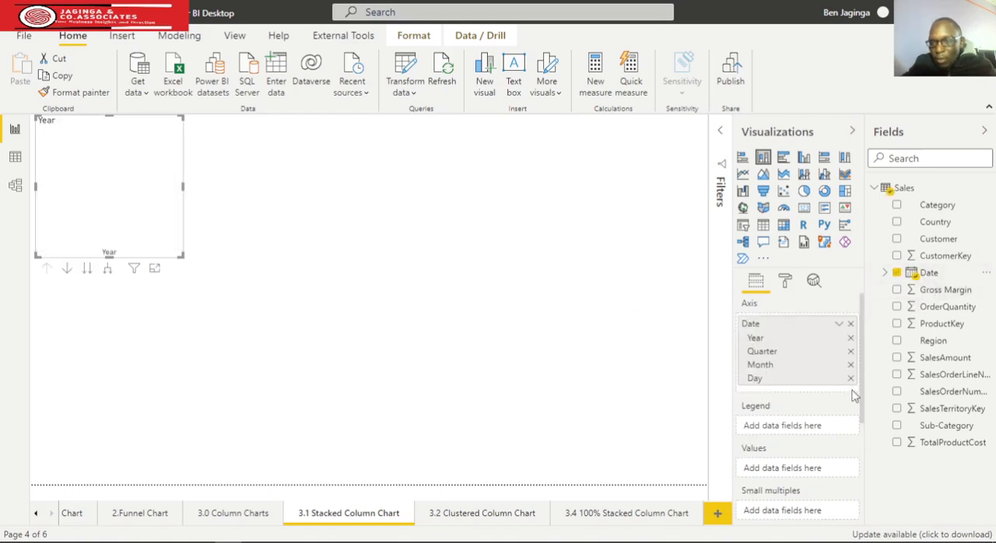
click(850, 379)
click(850, 364)
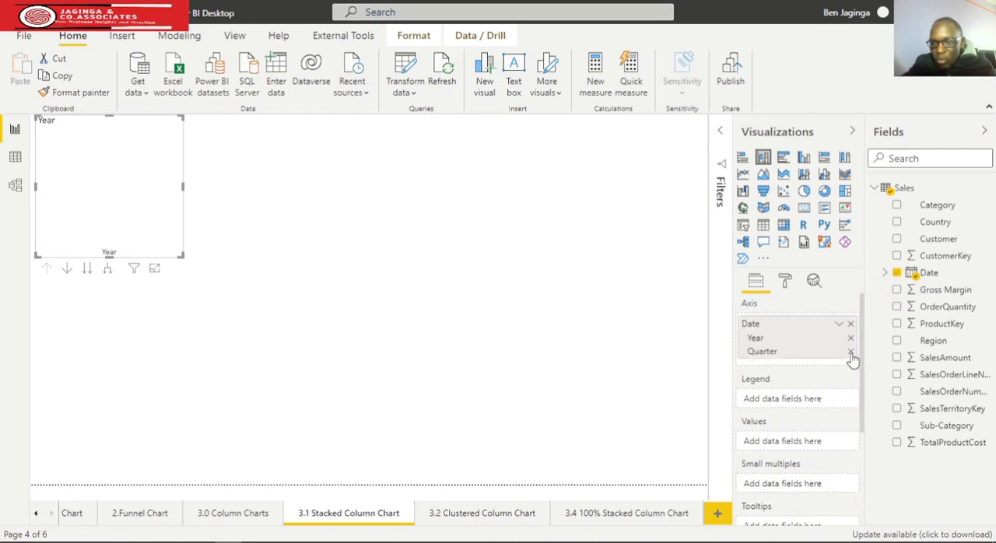
click(850, 351)
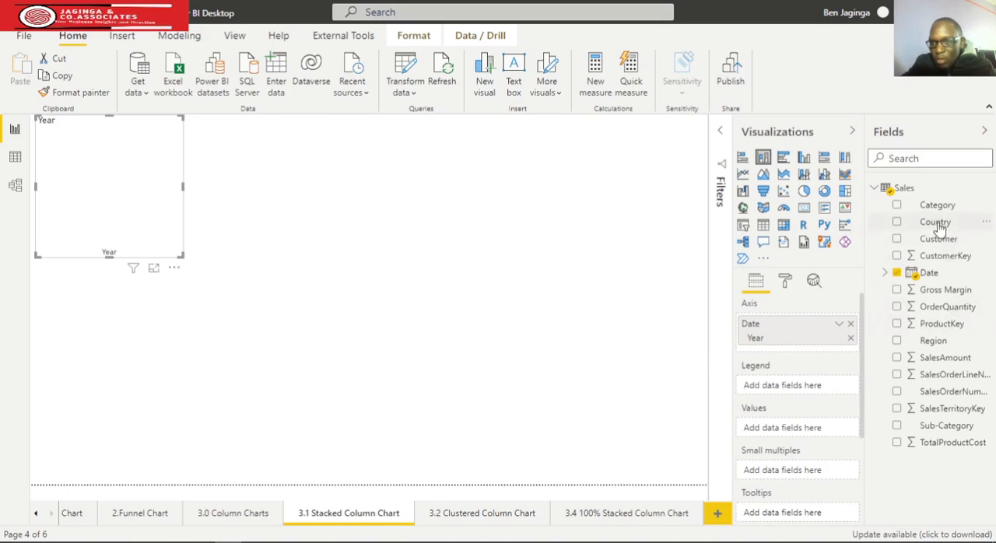
Assign Country to the chart's legend and Gross Margin to its values, and make the chart wider and taller.
drag(937, 223, 799, 392)
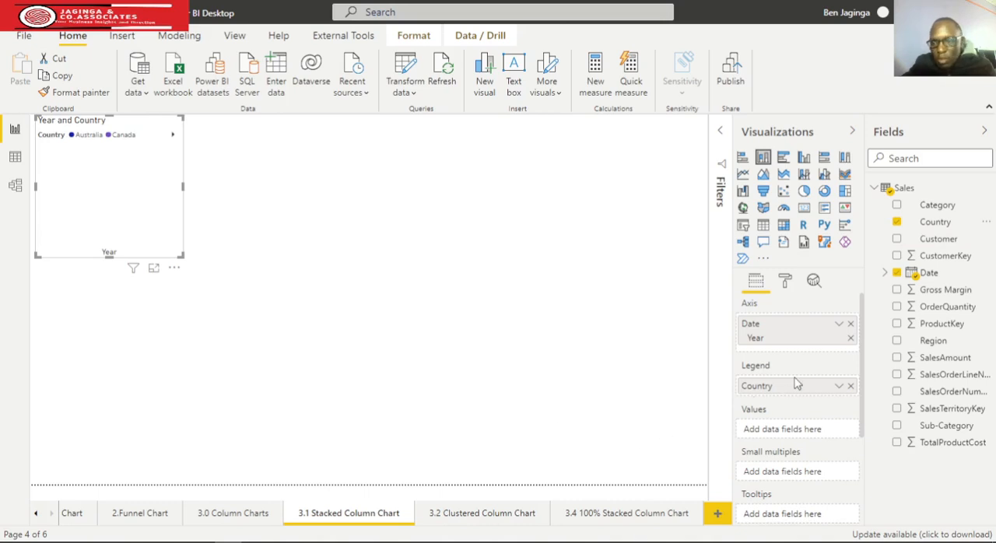
drag(951, 289, 814, 433)
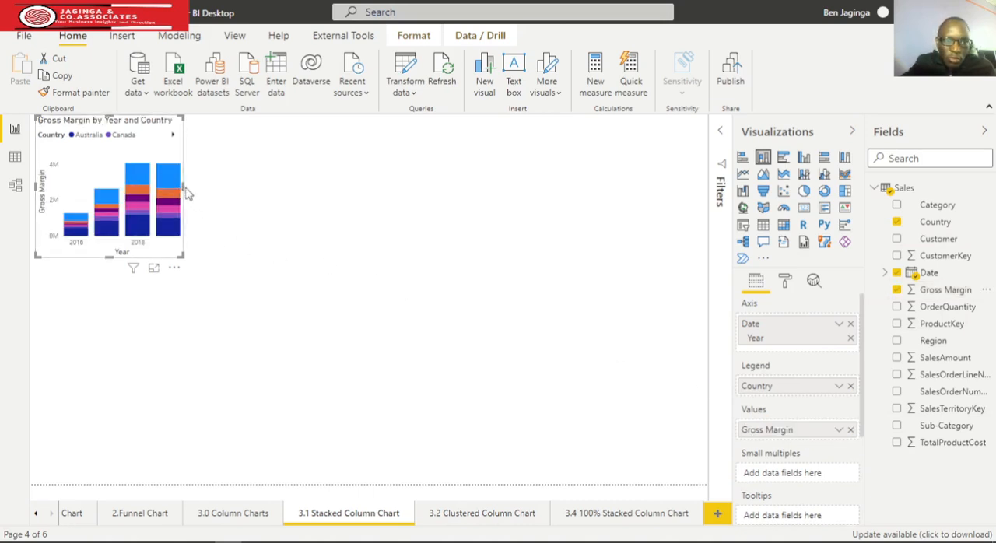
drag(186, 194, 215, 194)
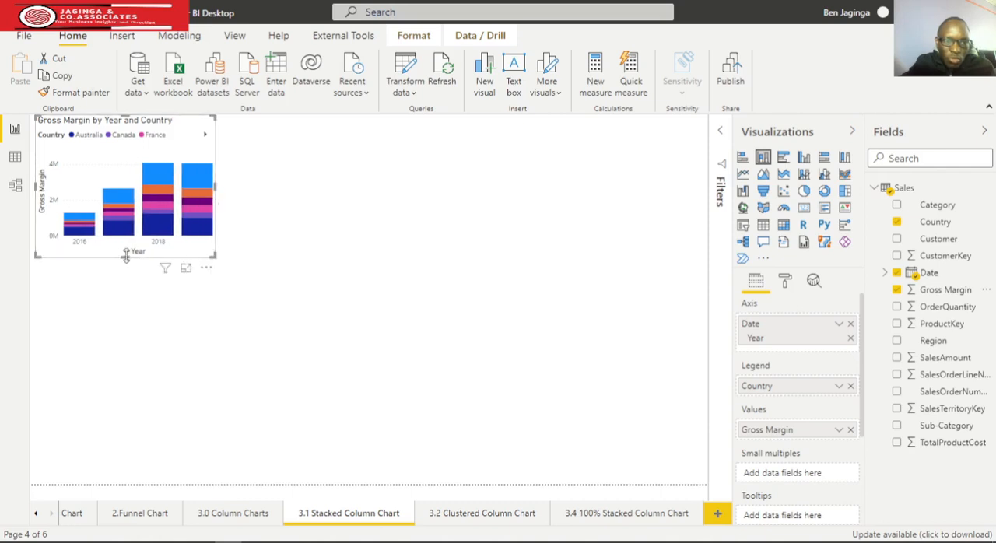
drag(126, 256, 129, 300)
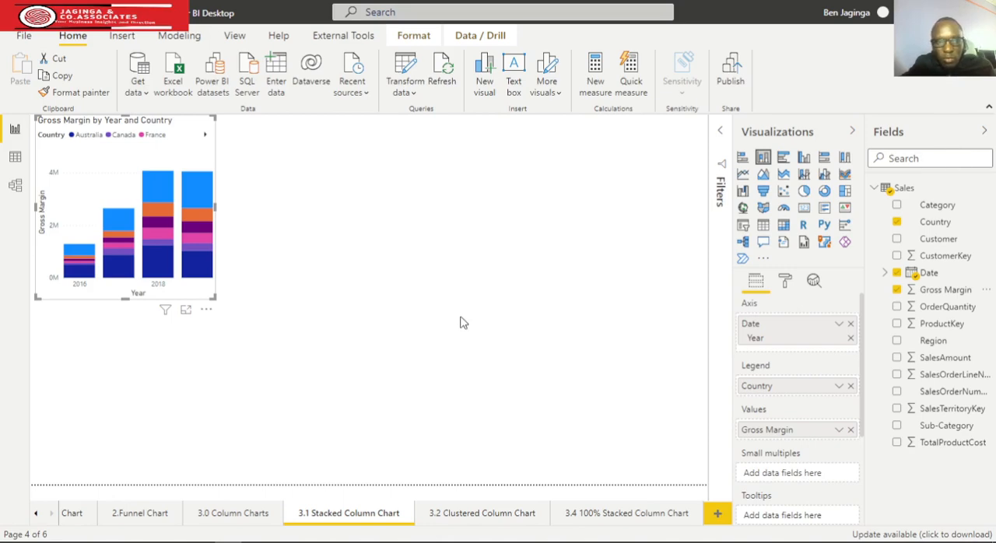
Turn on the chart's data labels and widen the chart a little more.
click(785, 283)
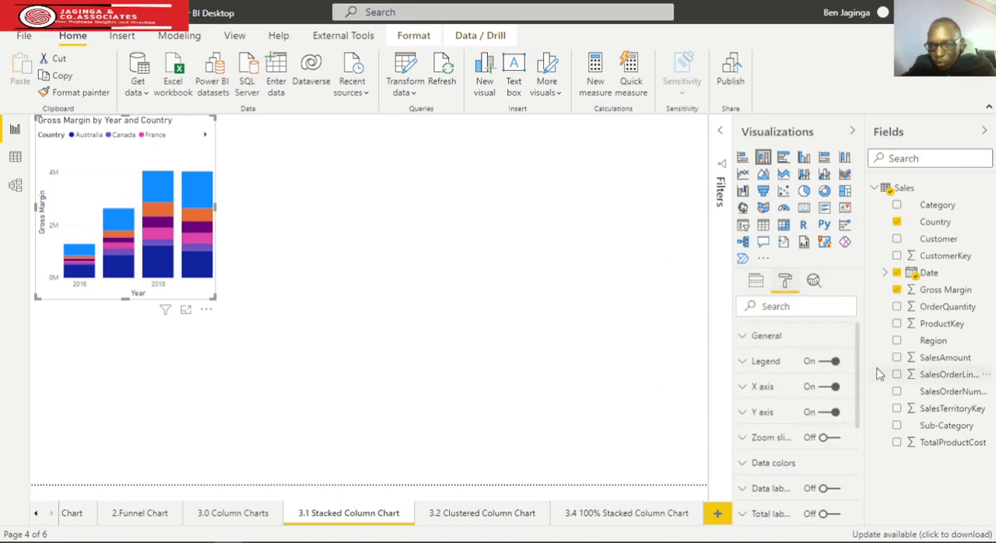
scroll(755, 389, down, 1)
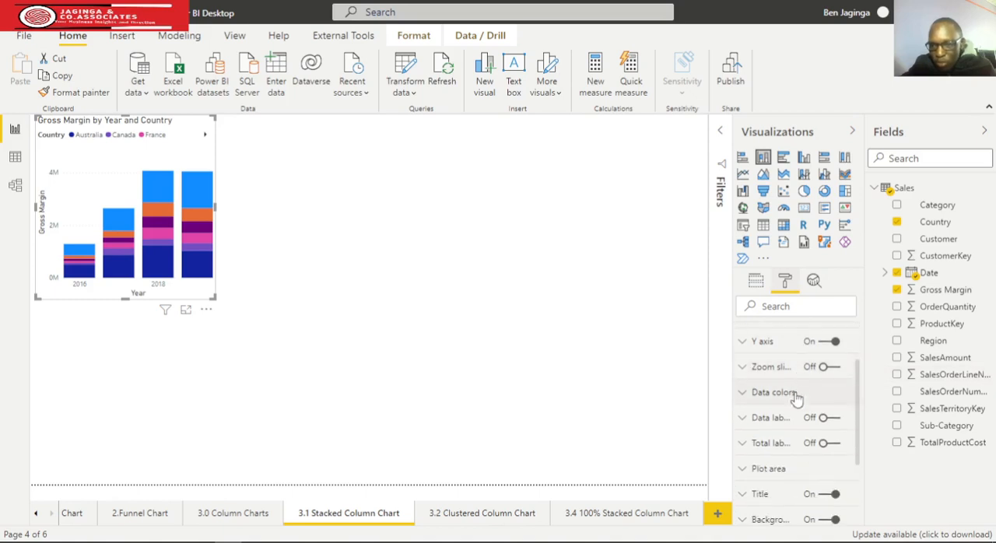
click(828, 419)
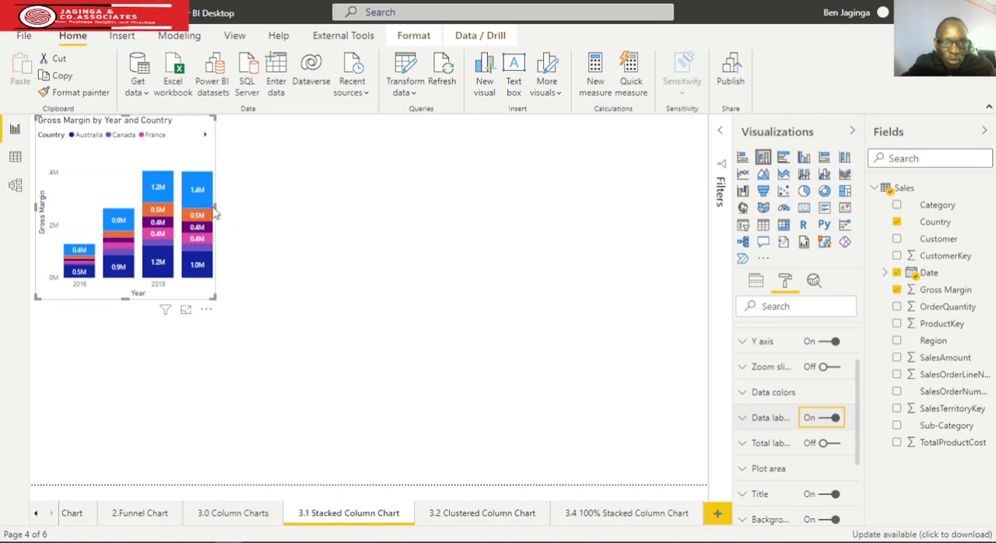
drag(217, 207, 239, 220)
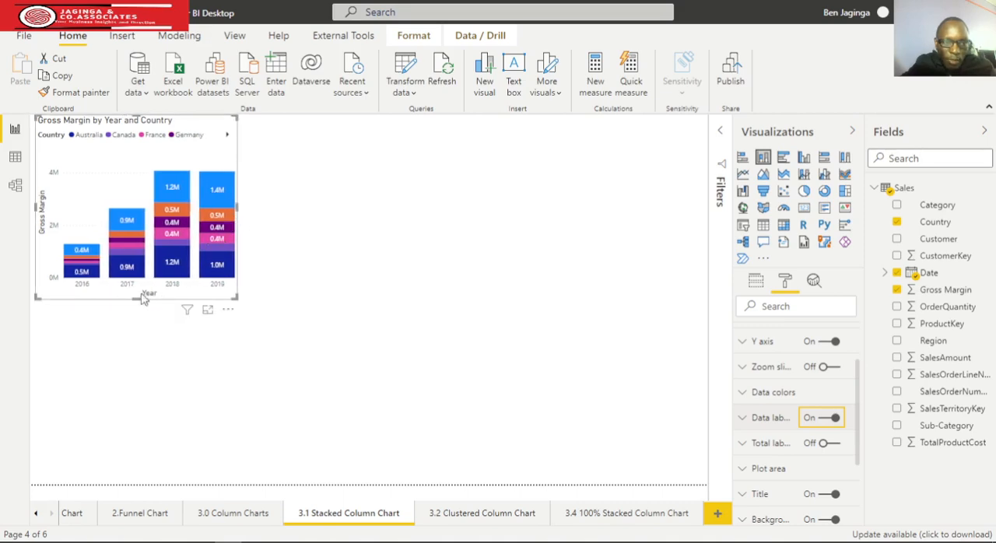
drag(142, 298, 137, 305)
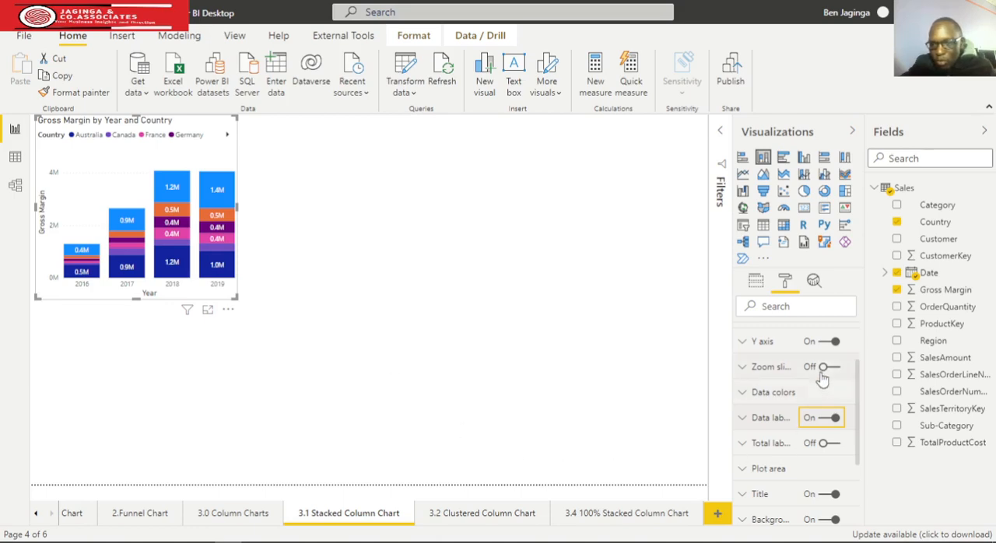
Center the chart's title and set its font color to black.
scroll(795, 393, down, 3)
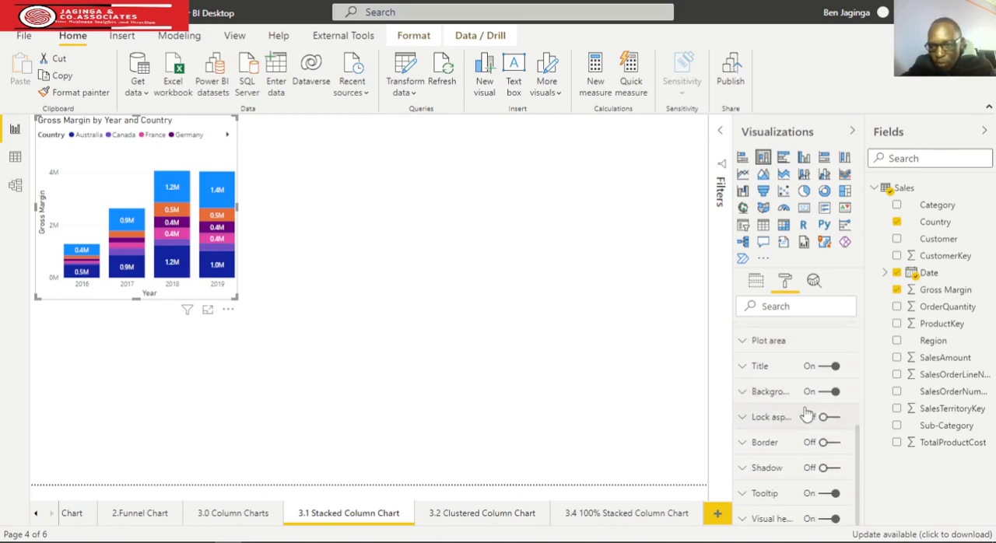
click(743, 367)
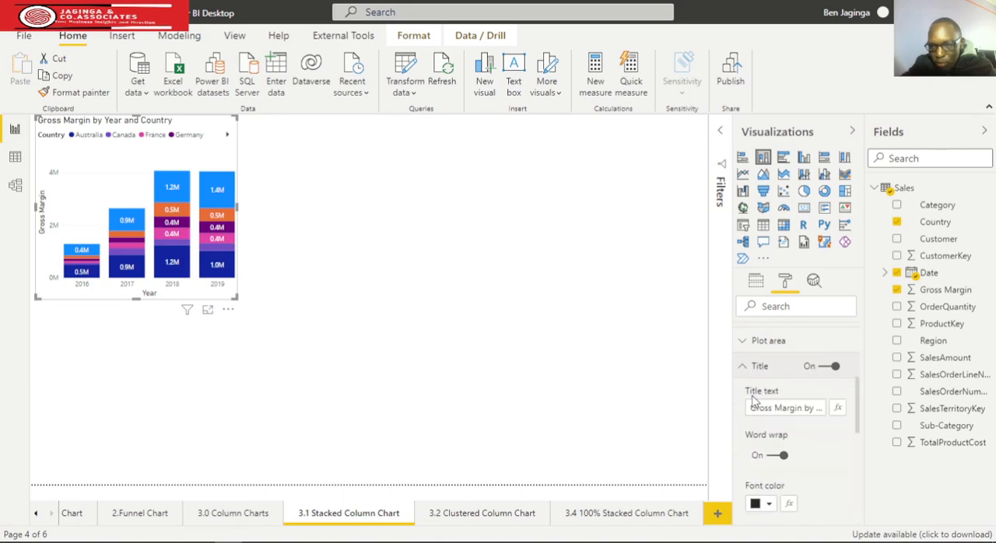
scroll(830, 454, down, 3)
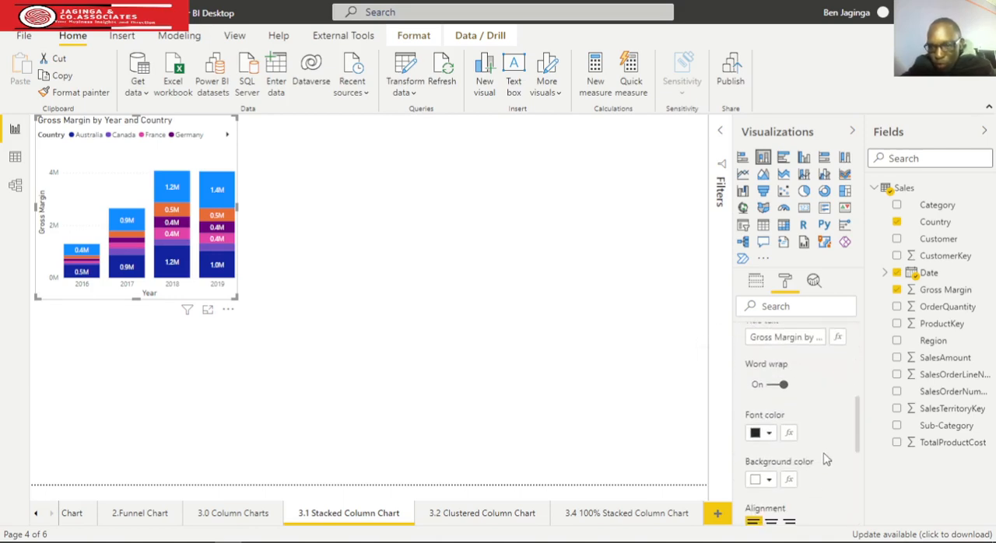
click(771, 455)
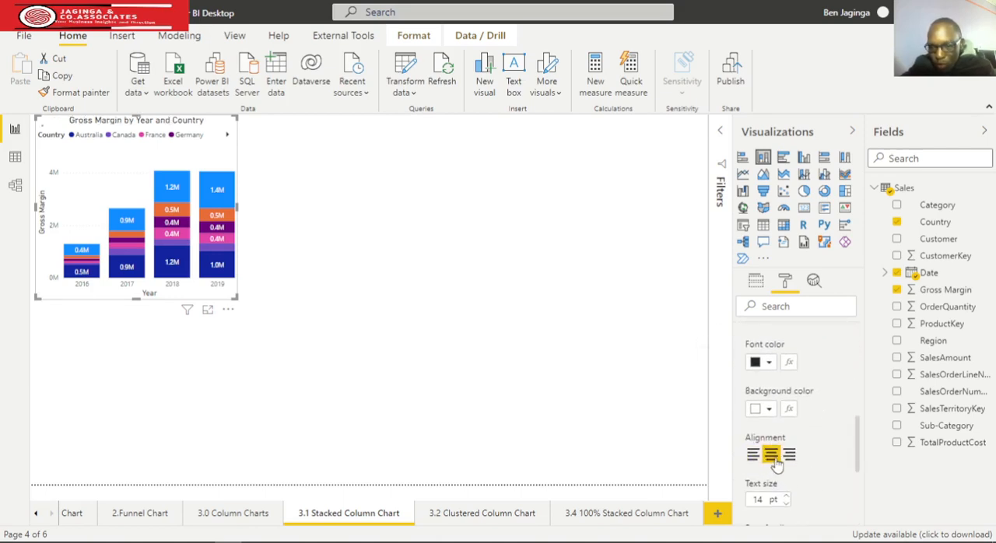
click(767, 362)
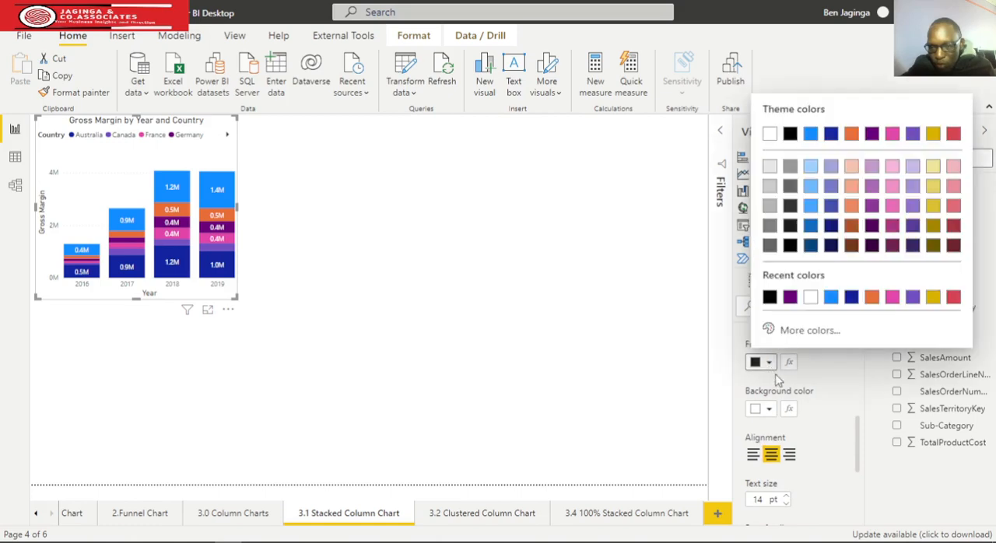
click(769, 297)
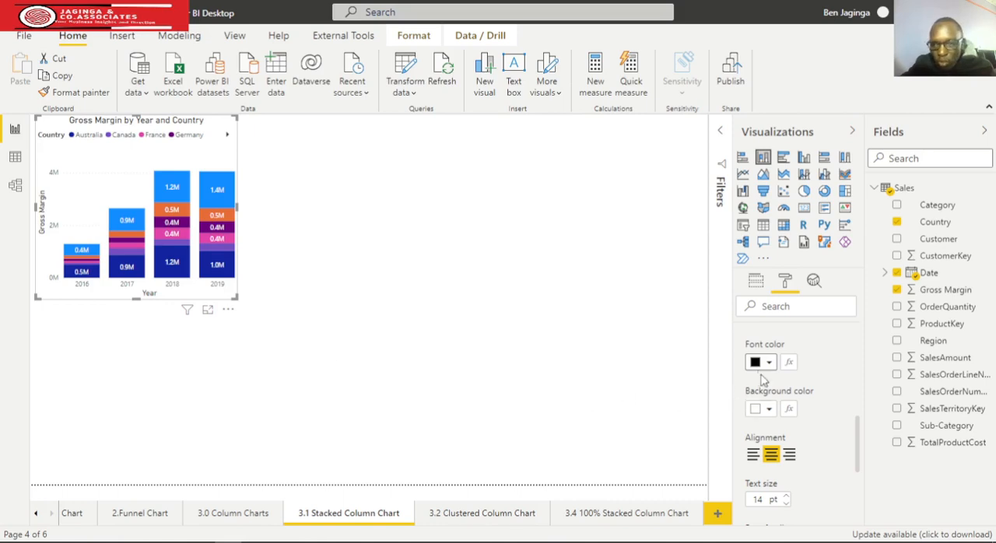
scroll(747, 385, up, 3)
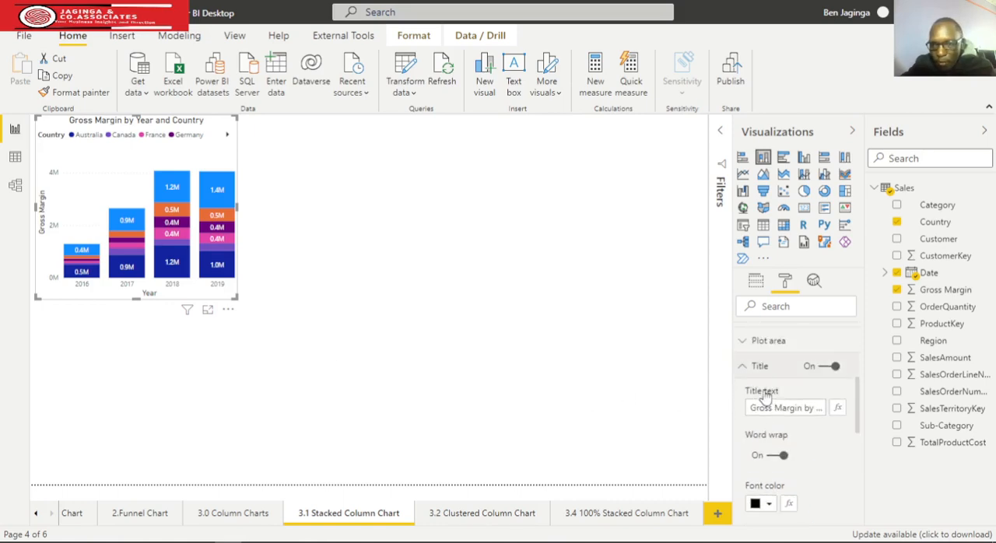
click(743, 369)
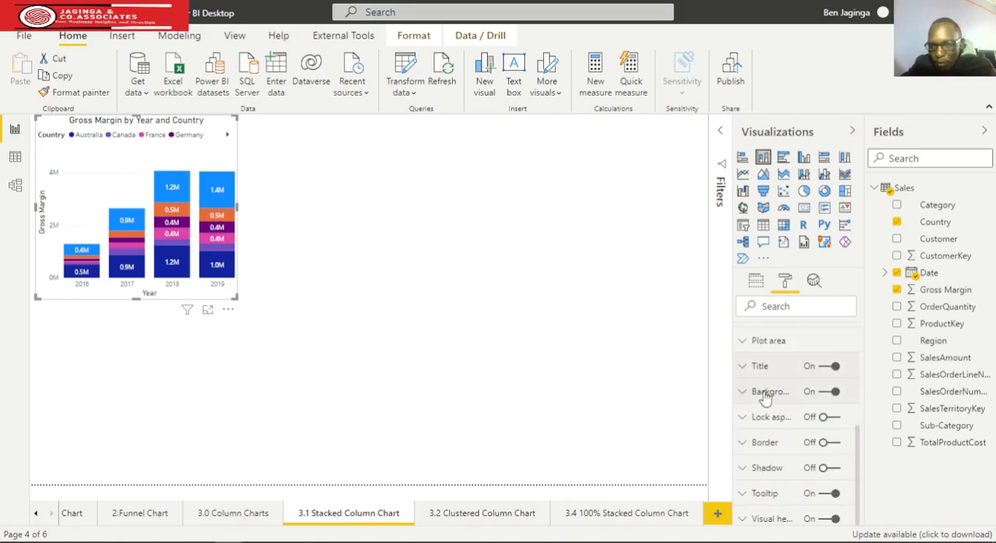
Turn on the chart's border with a 20 px corner radius and make the chart taller.
click(830, 443)
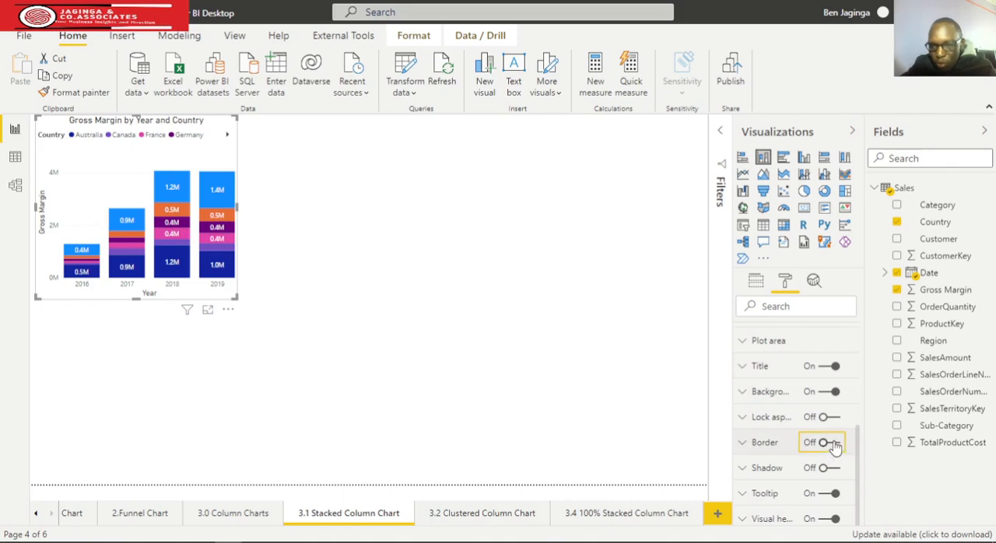
click(743, 443)
scroll(804, 427, down, 2)
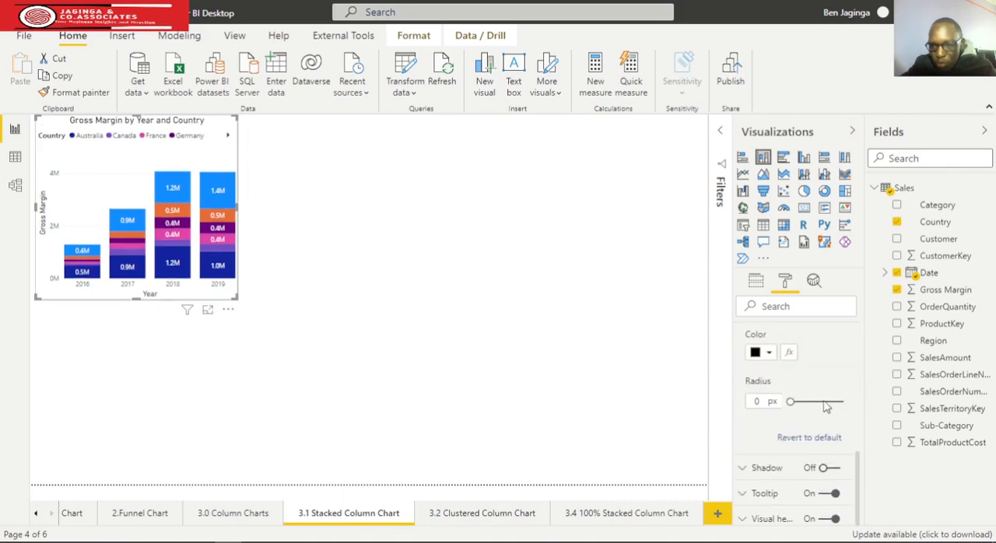
drag(790, 403, 817, 406)
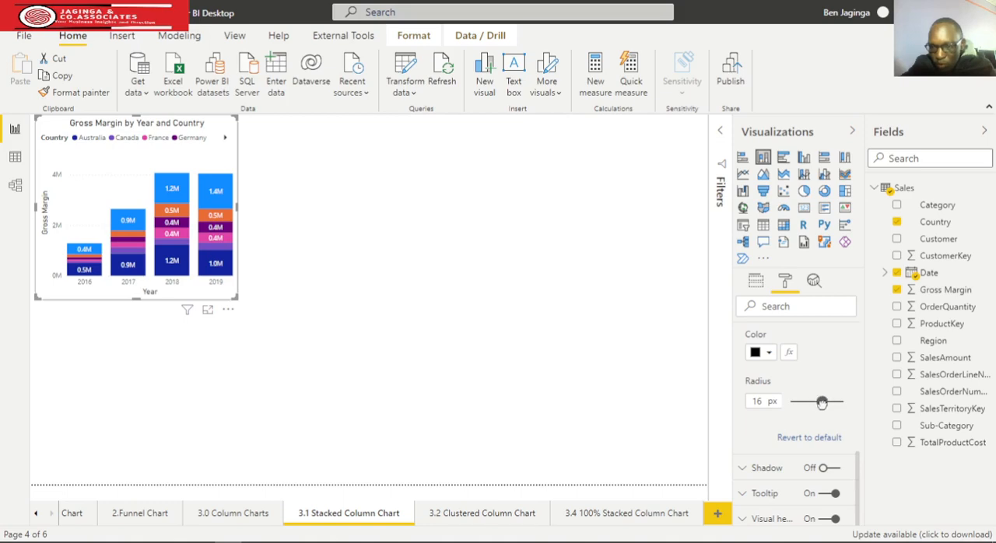
drag(824, 402, 828, 402)
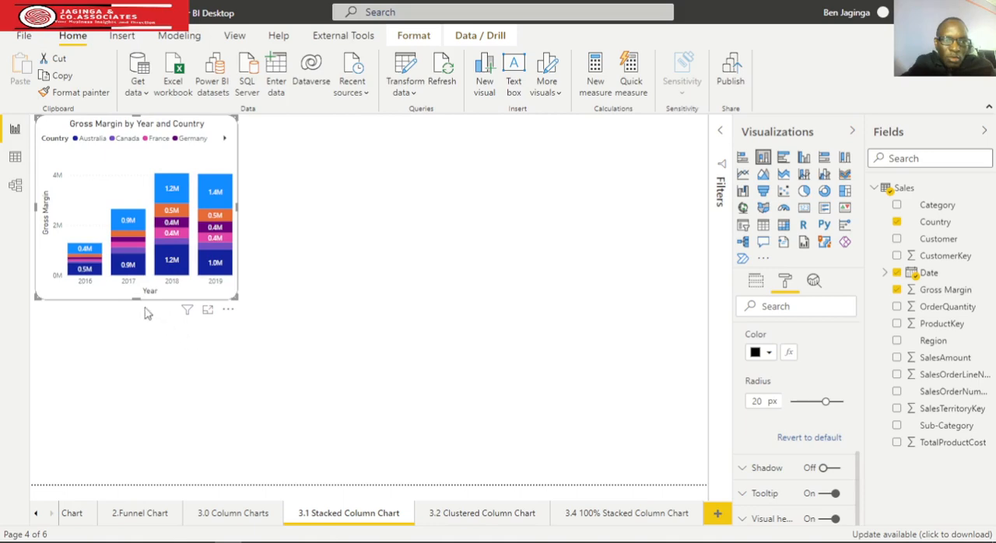
drag(136, 298, 137, 350)
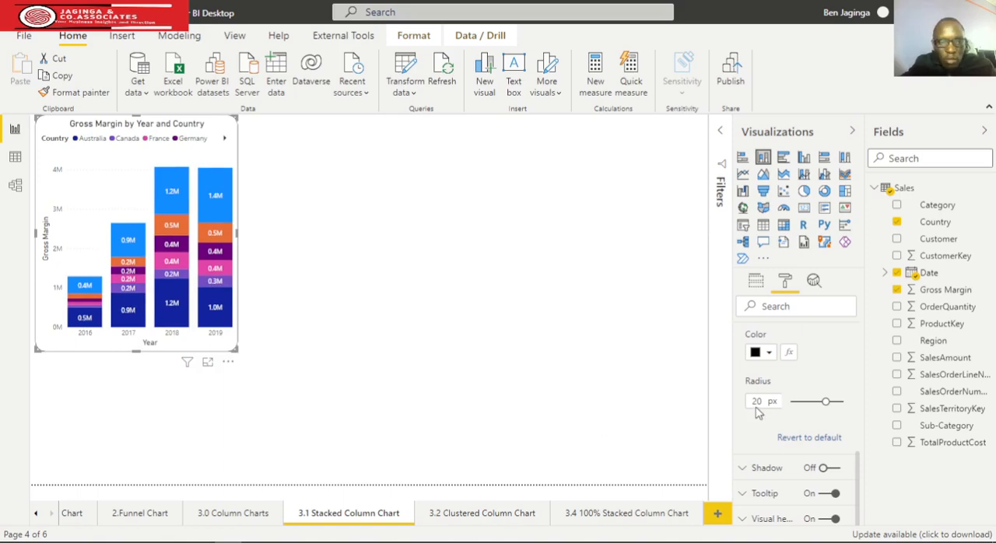
scroll(759, 413, up, 2)
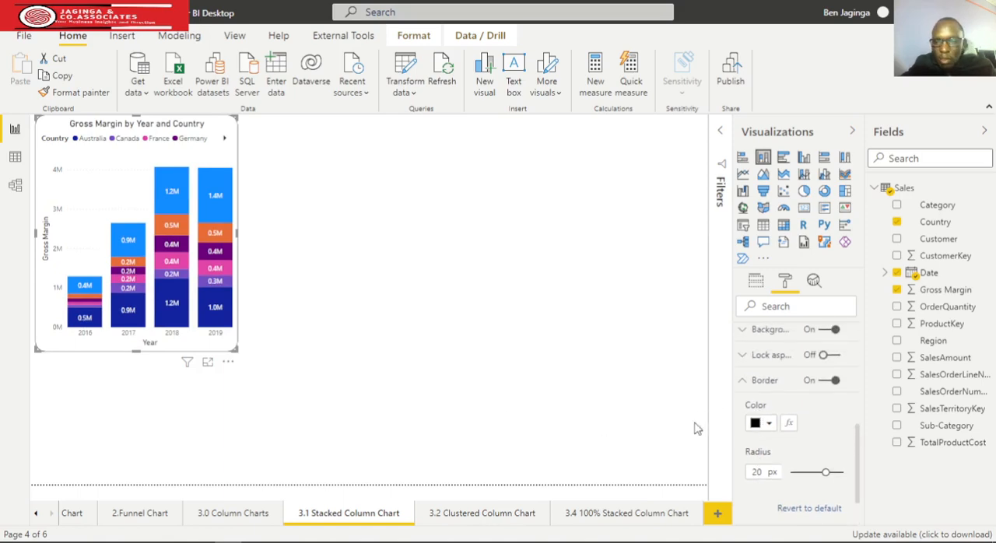
click(743, 381)
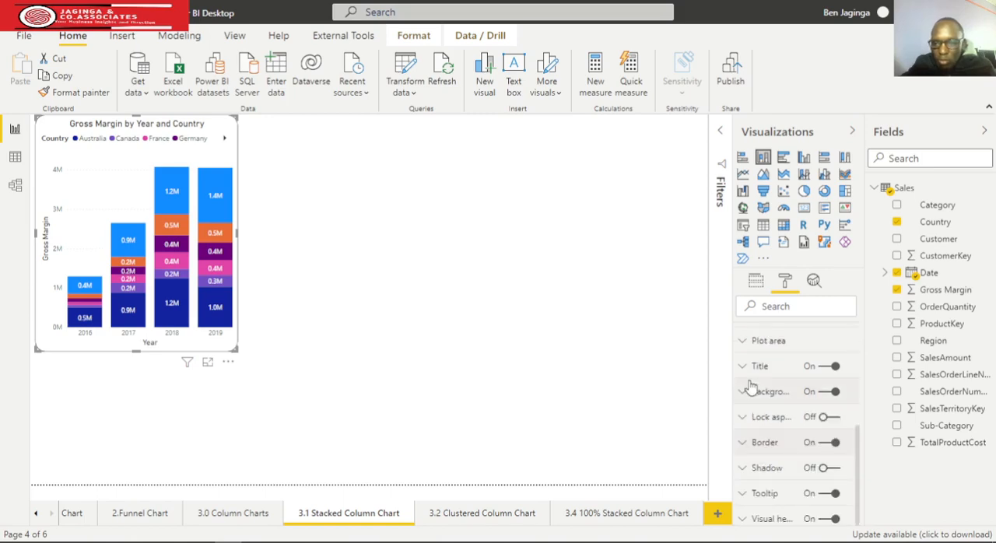
Set the color of the chart's X axis labels to black.
scroll(746, 396, up, 4)
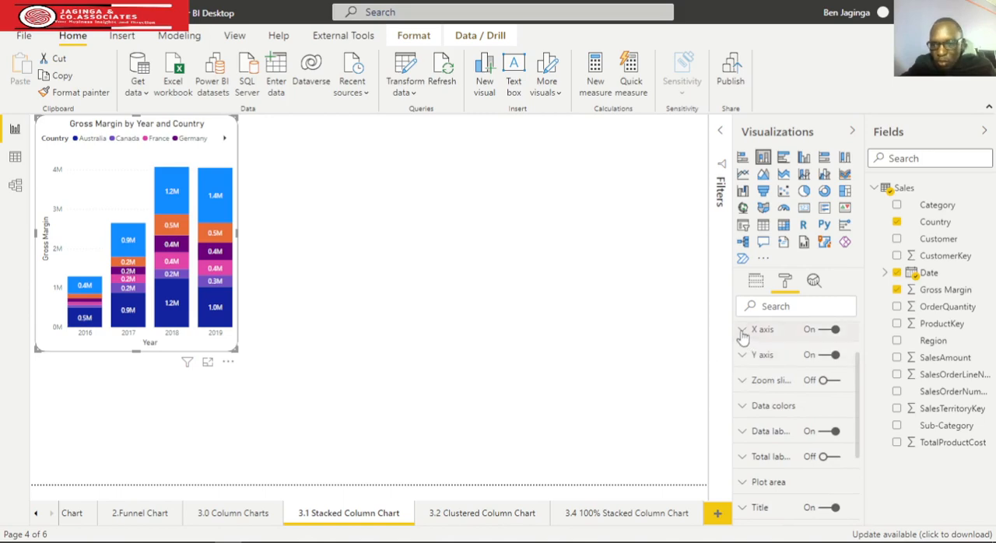
click(747, 354)
scroll(804, 404, down, 3)
scroll(804, 405, down, 1)
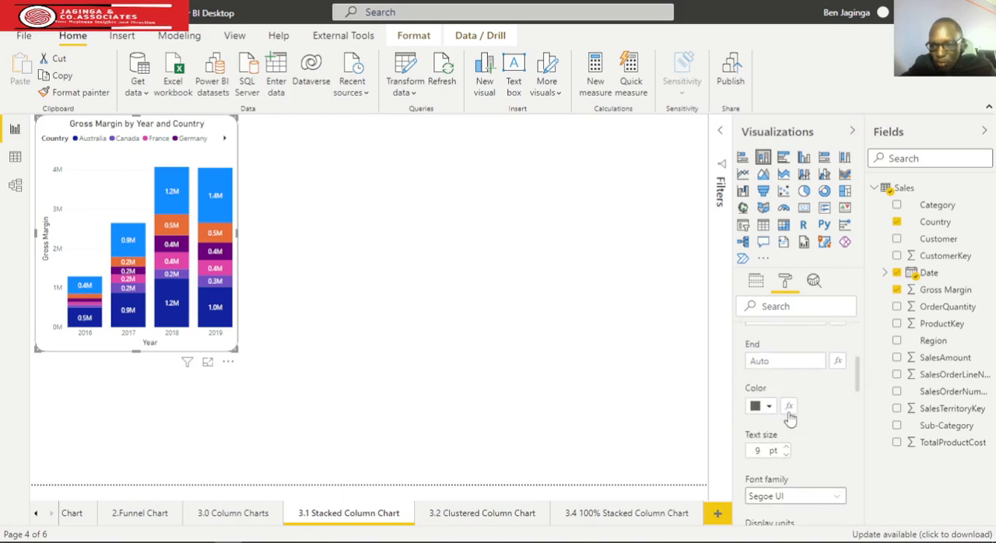
click(767, 406)
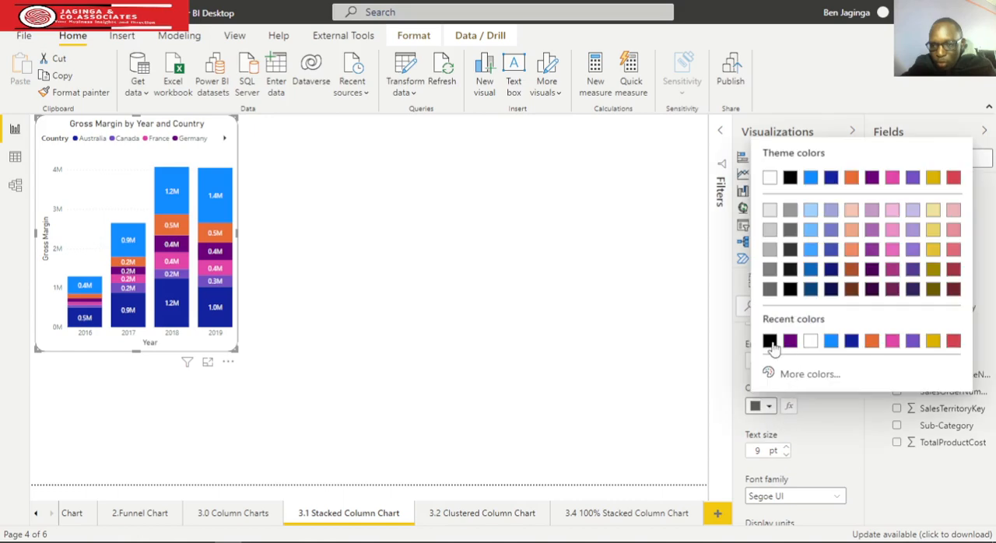
click(702, 350)
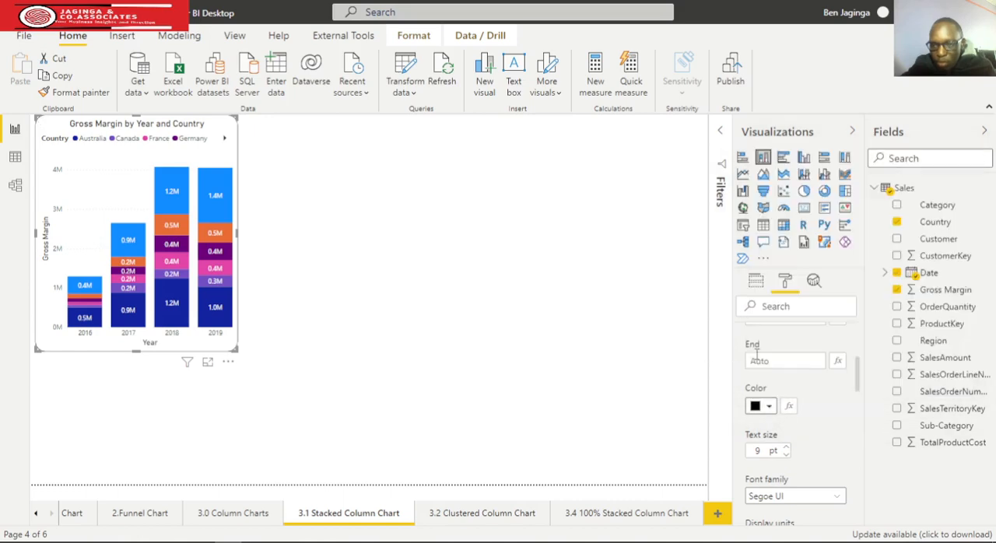
scroll(755, 354, up, 4)
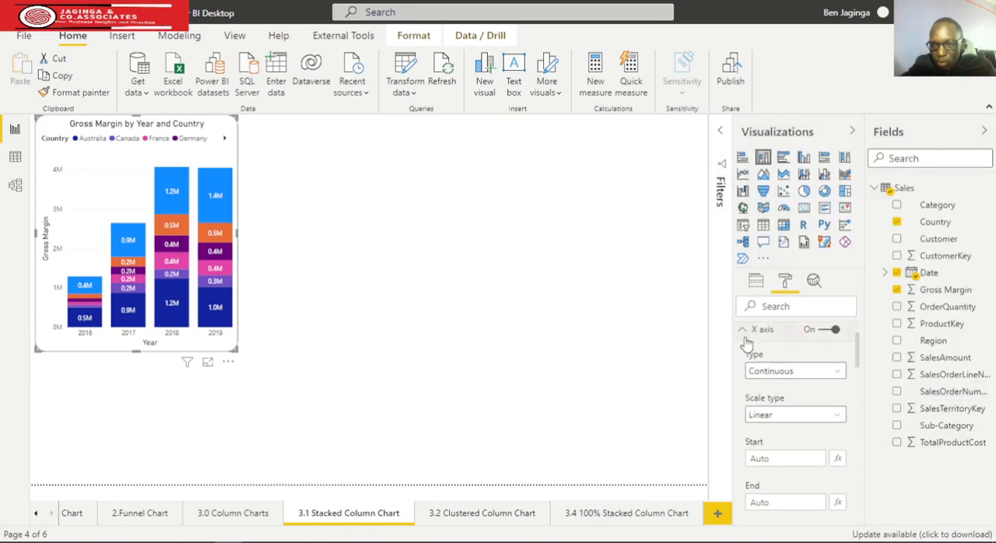
click(741, 331)
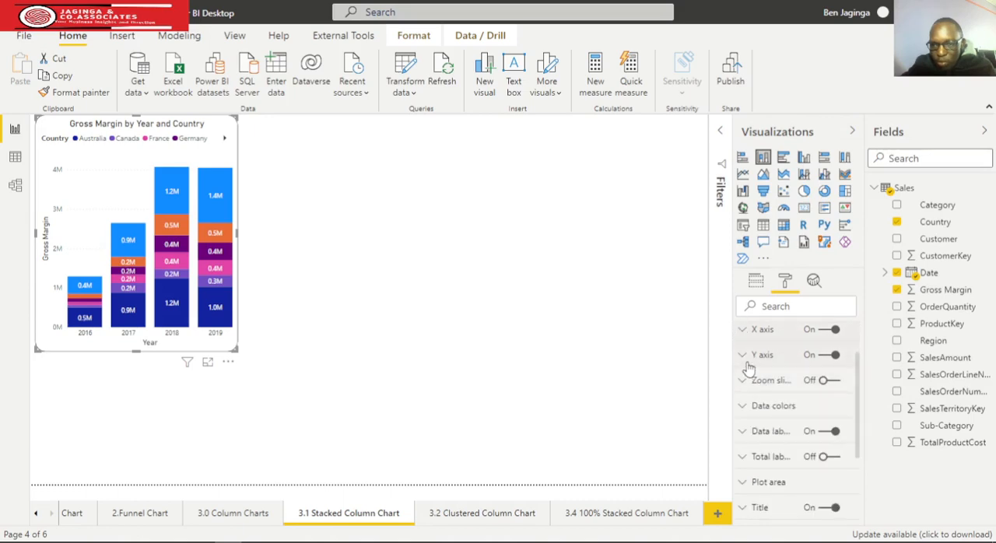
Set the color of the chart's Y axis labels to black.
click(742, 355)
scroll(766, 419, down, 2)
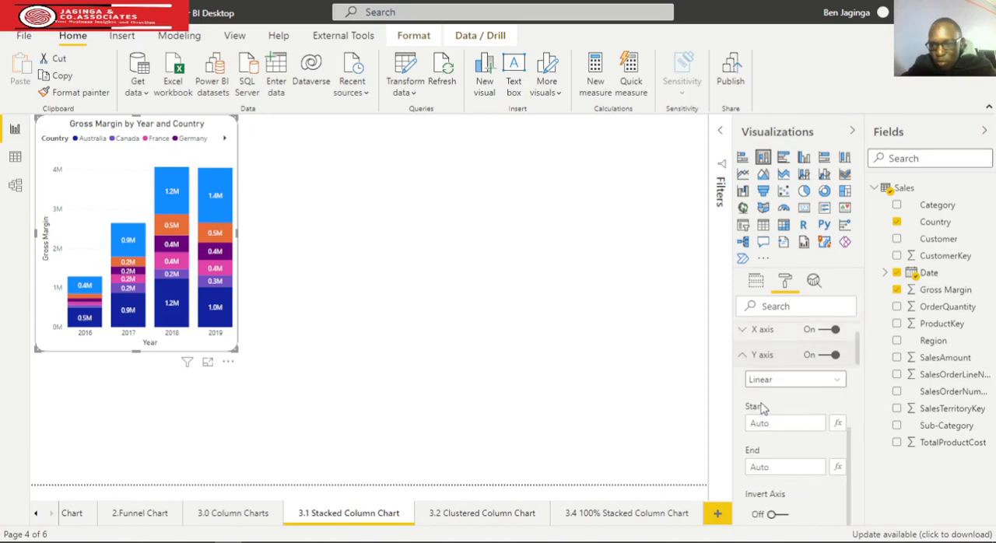
scroll(766, 419, down, 3)
click(770, 422)
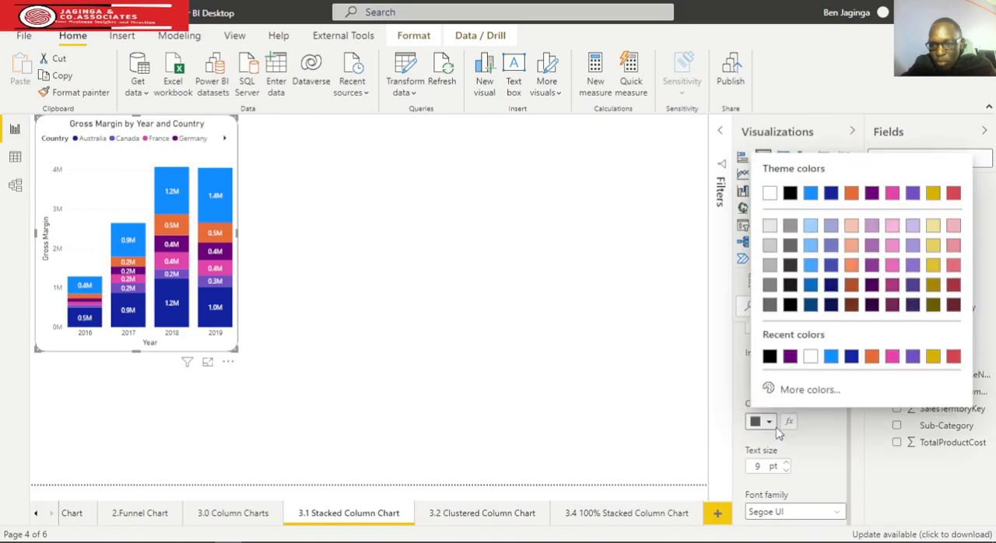
click(770, 356)
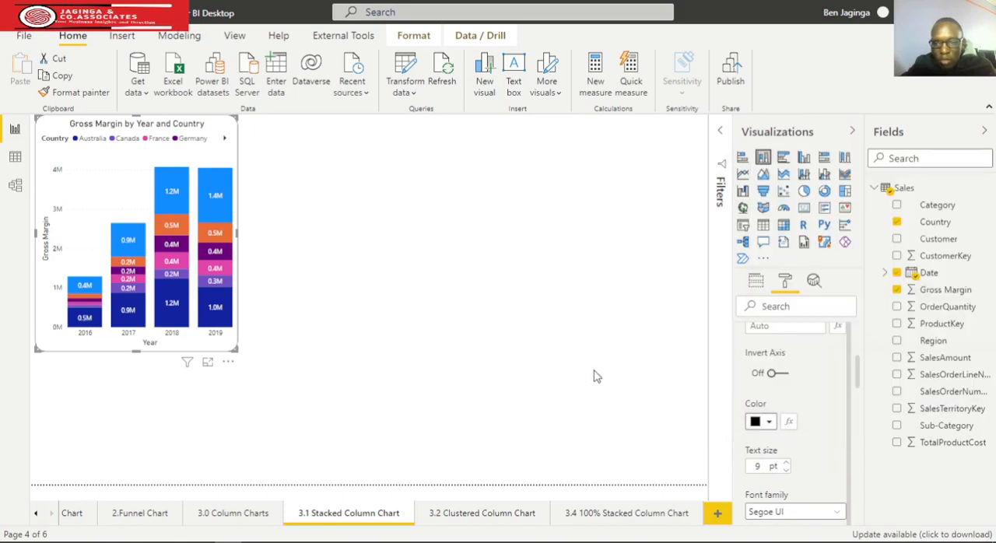
scroll(751, 384, up, 2)
scroll(756, 395, up, 3)
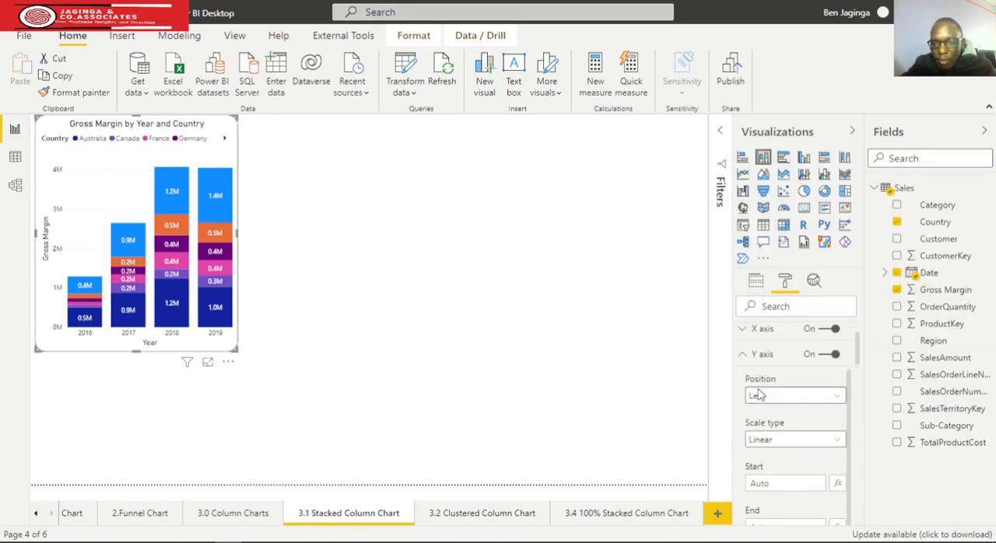
click(743, 355)
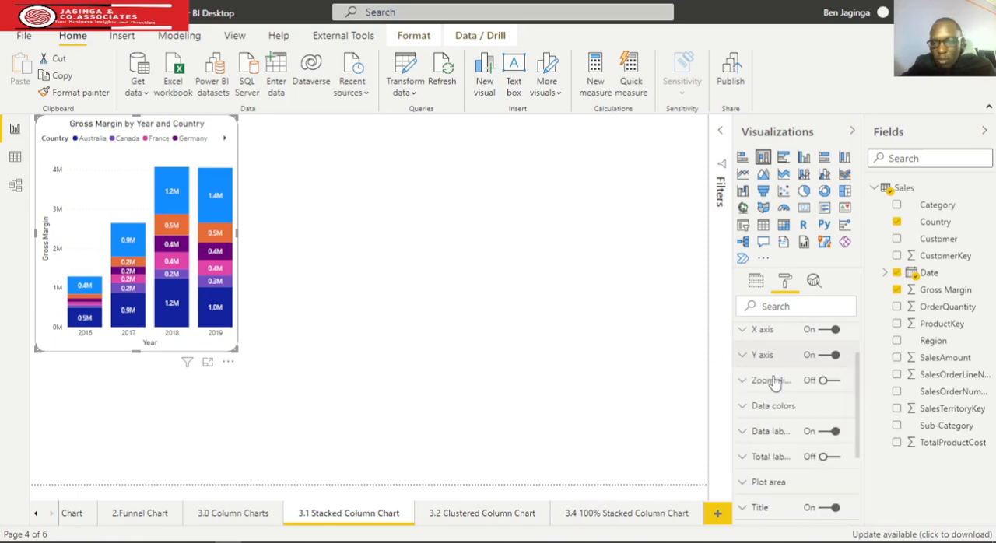
Set the position of the chart's Country legend to Bottom.
scroll(782, 384, up, 2)
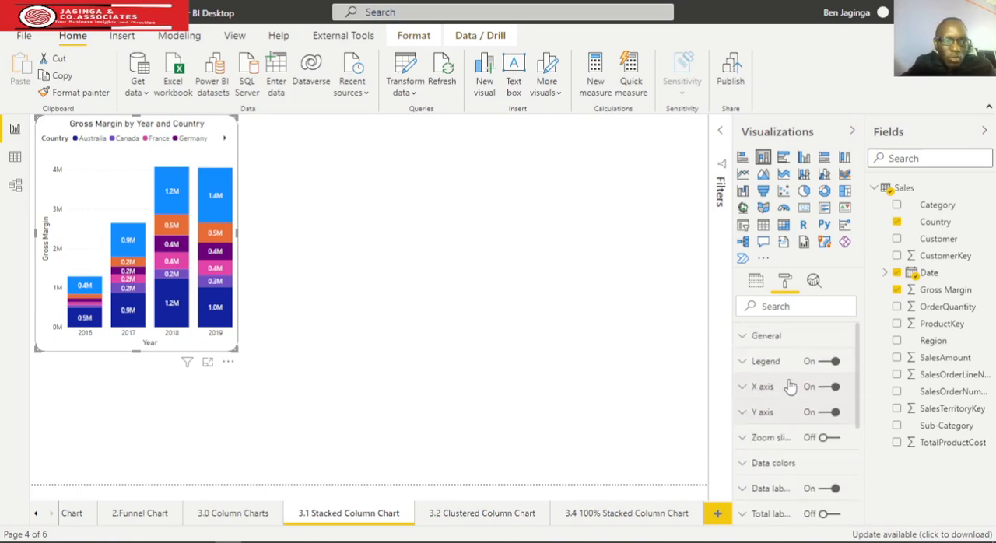
click(747, 373)
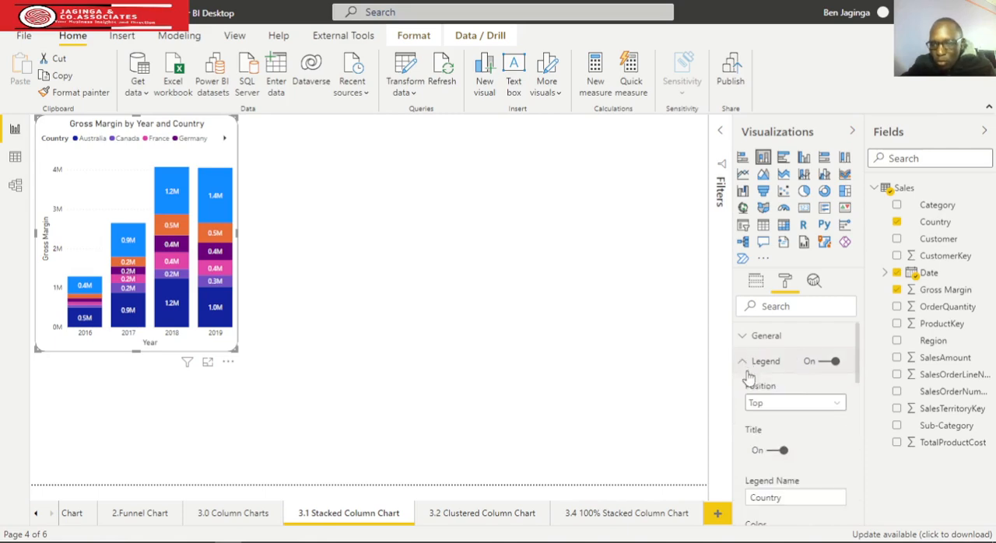
click(834, 404)
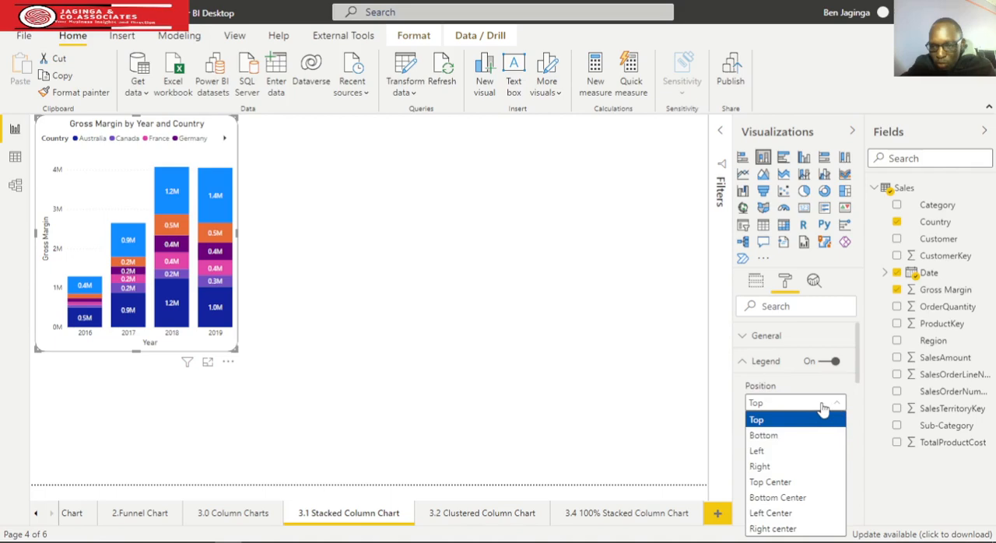
click(784, 437)
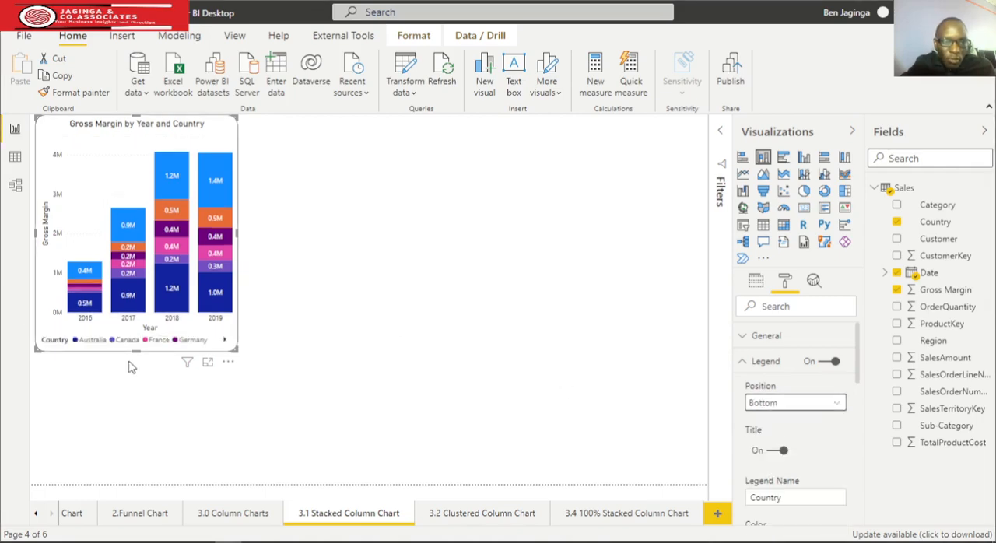
Make the stacked column chart slightly taller and wider, then deselect it.
drag(134, 352, 138, 367)
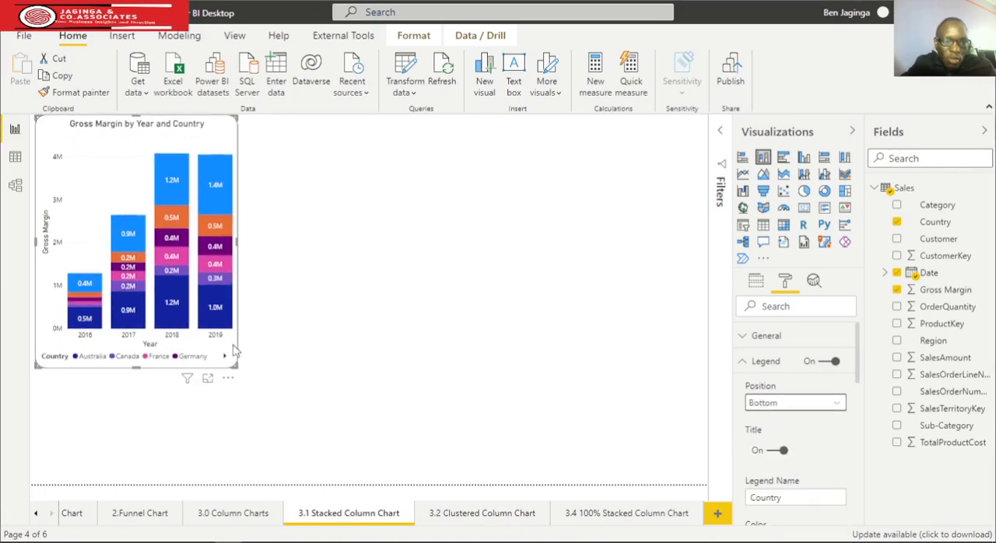
drag(237, 242, 243, 242)
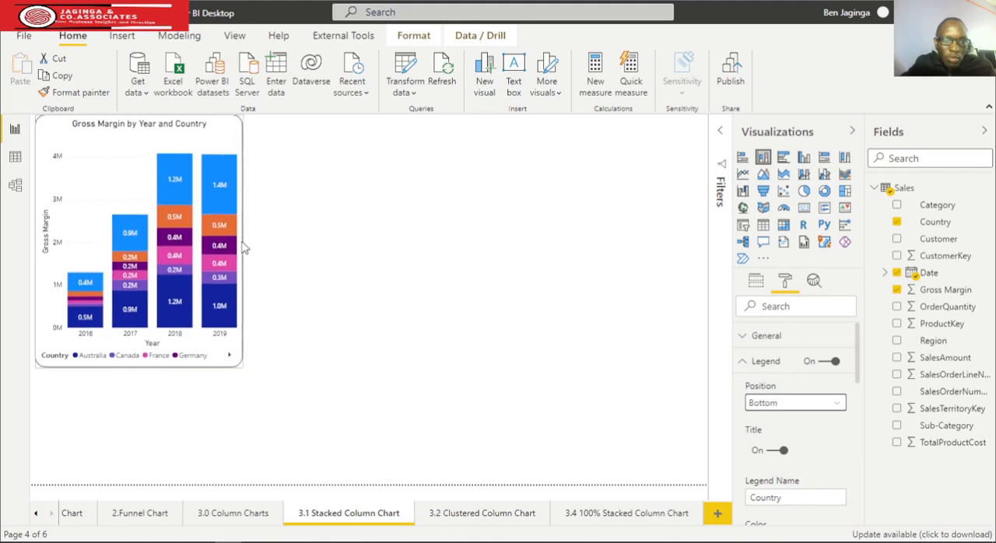
click(347, 255)
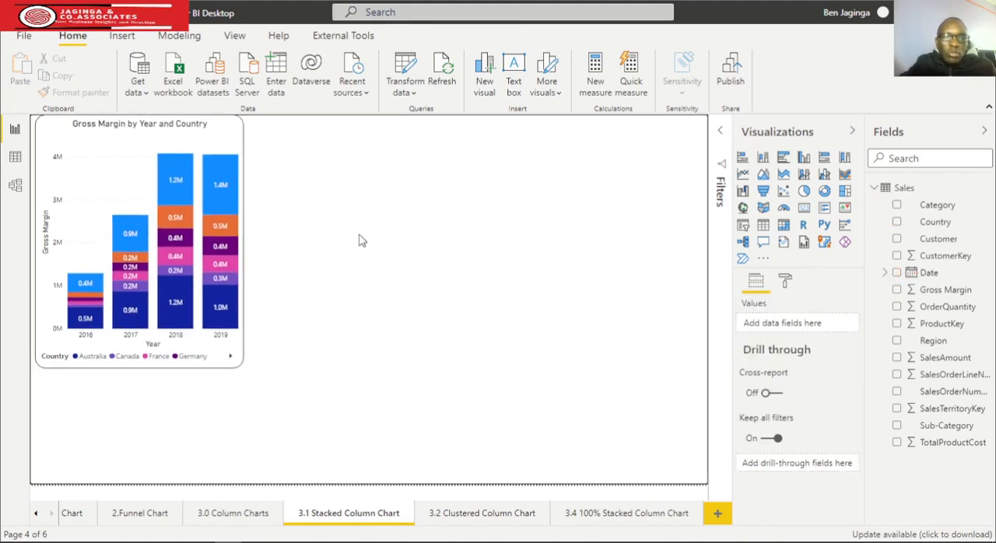